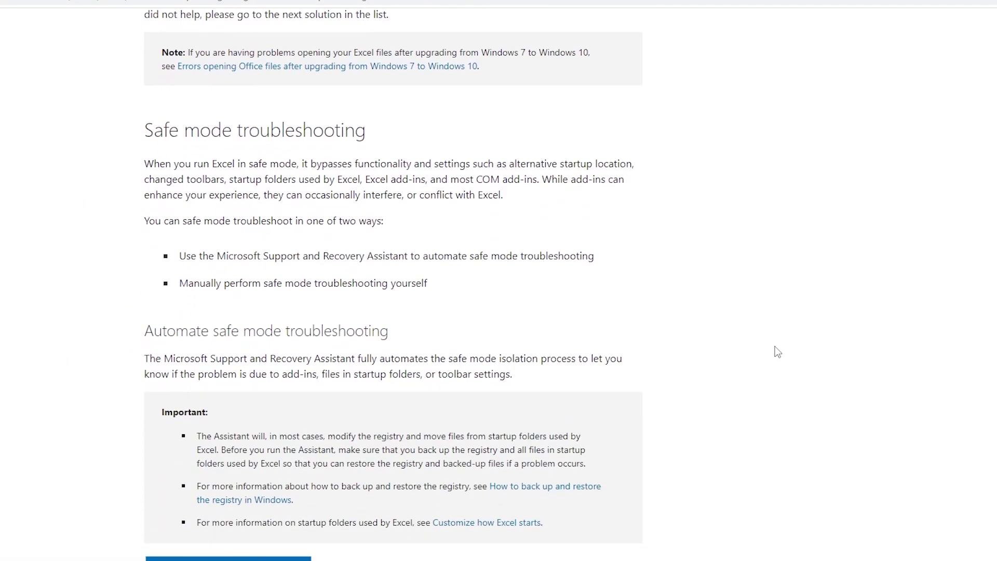
Scroll the Microsoft Support article past Safe mode to the COM add-ins troubleshooting steps.
scroll(776, 352, down, 3)
scroll(777, 352, down, 5)
scroll(777, 352, down, 3)
scroll(777, 352, down, 5)
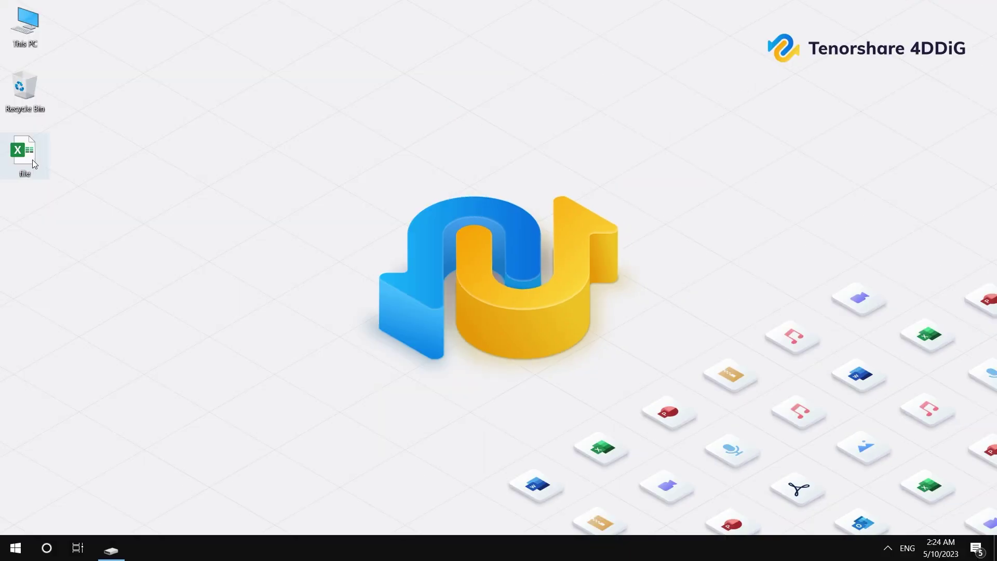
Open the Excel workbook named 'file' from the desktop.
double_click(34, 164)
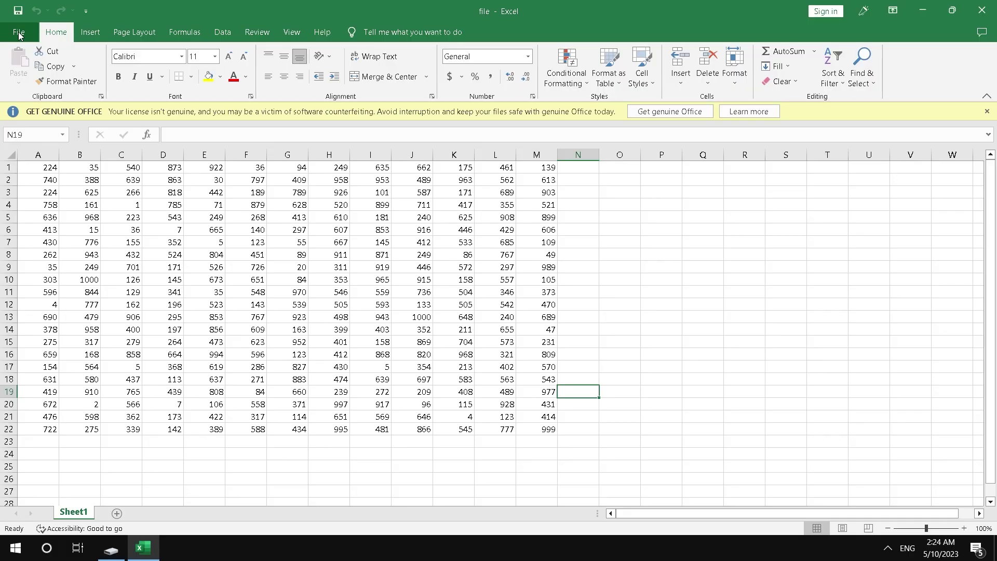
Export the workbook as an Excel 97-2003 Workbook copy and save it.
click(19, 35)
click(52, 312)
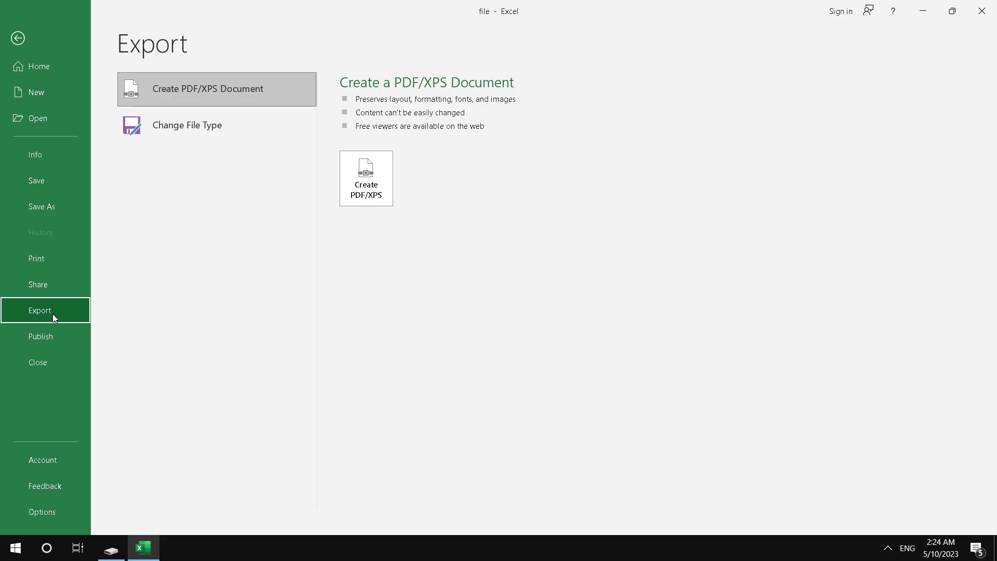
click(237, 123)
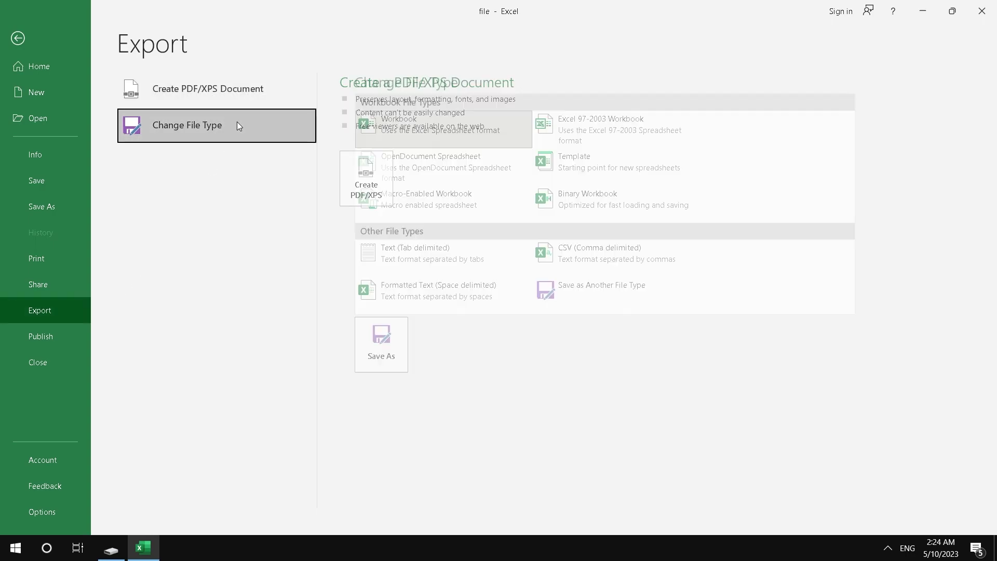
click(597, 129)
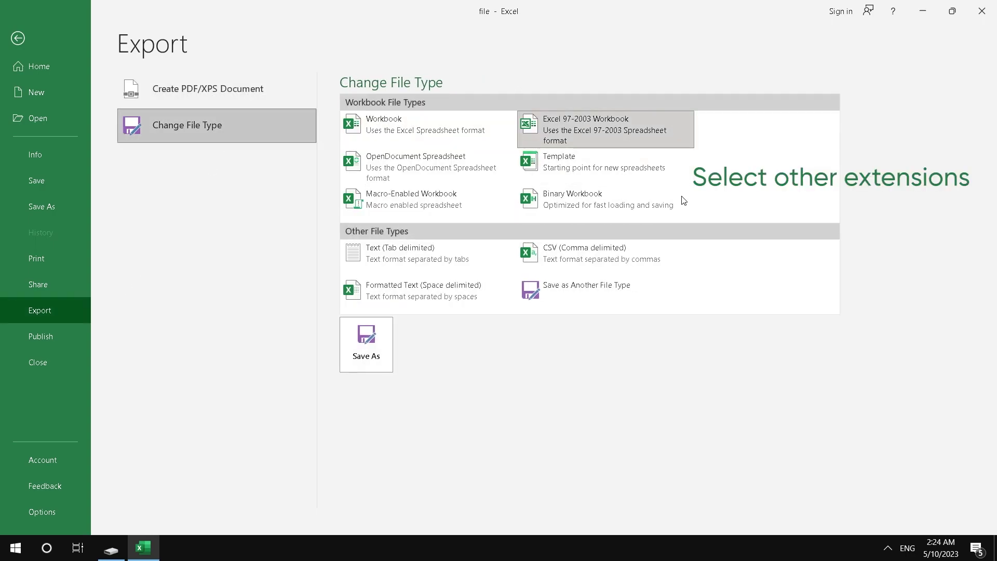
click(377, 353)
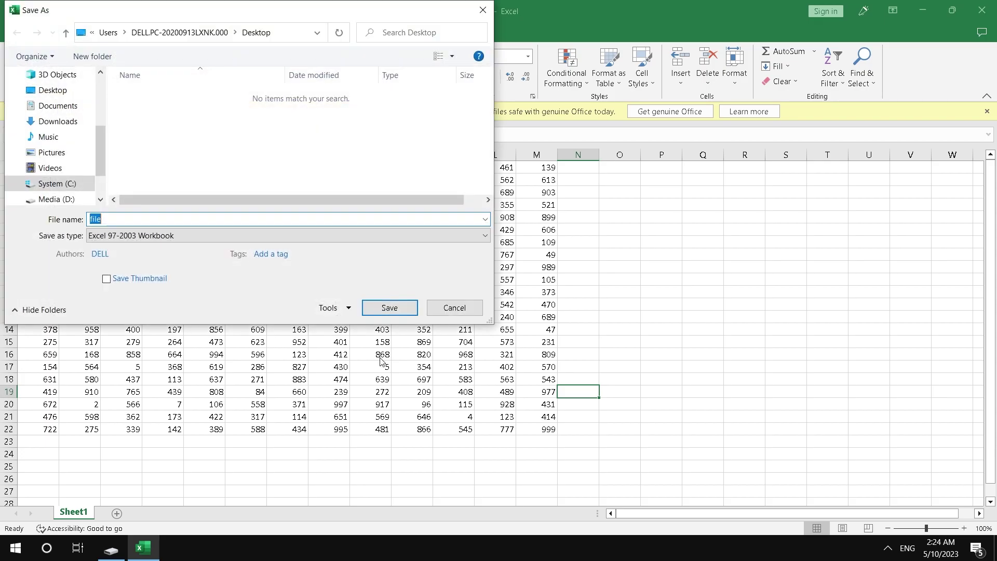
click(377, 307)
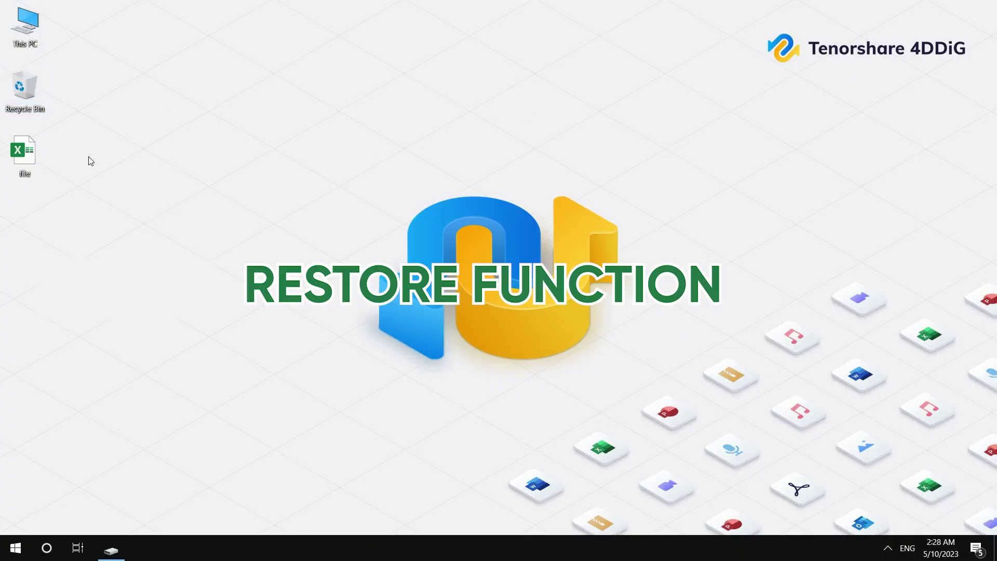
click(35, 167)
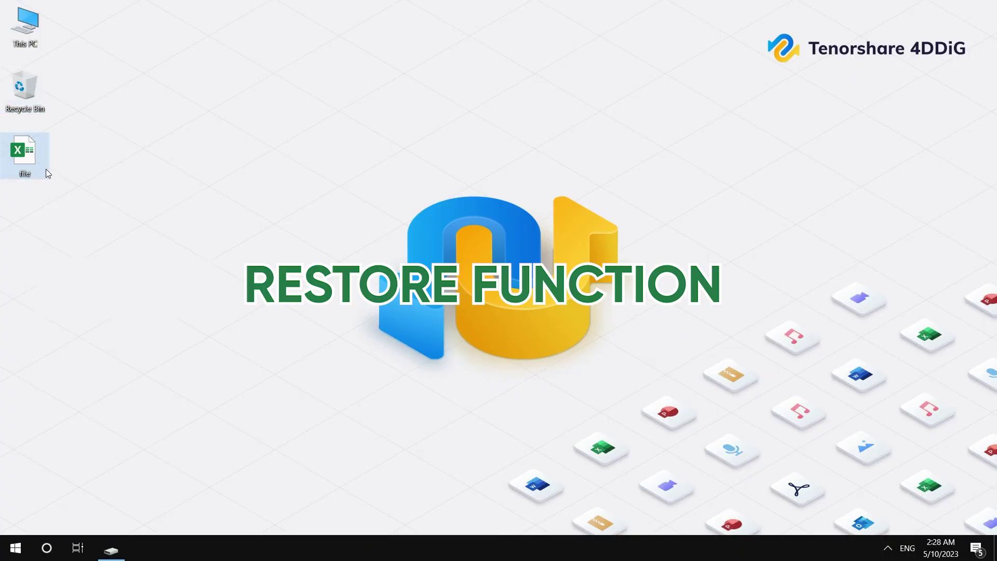
right_click(35, 149)
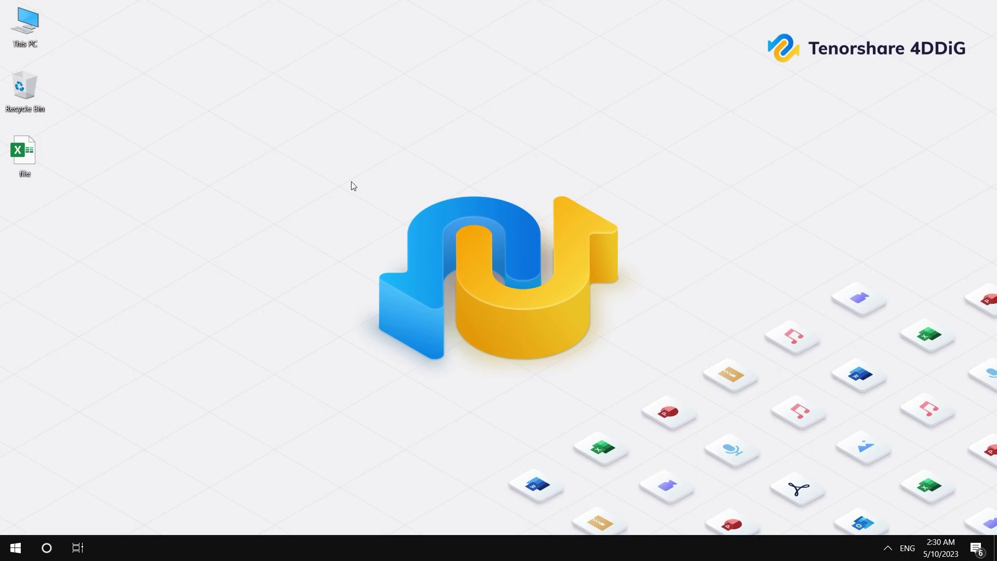
Open the desktop workbook, then uncheck Protected View for internet files, unsafe locations and Outlook attachments in Trust Center.
click(26, 169)
double_click(26, 169)
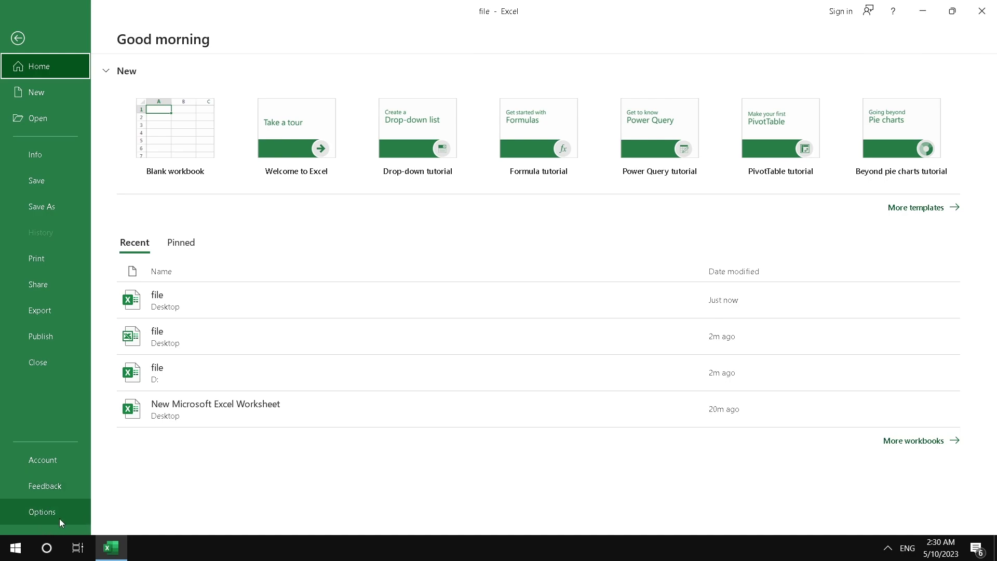
click(58, 515)
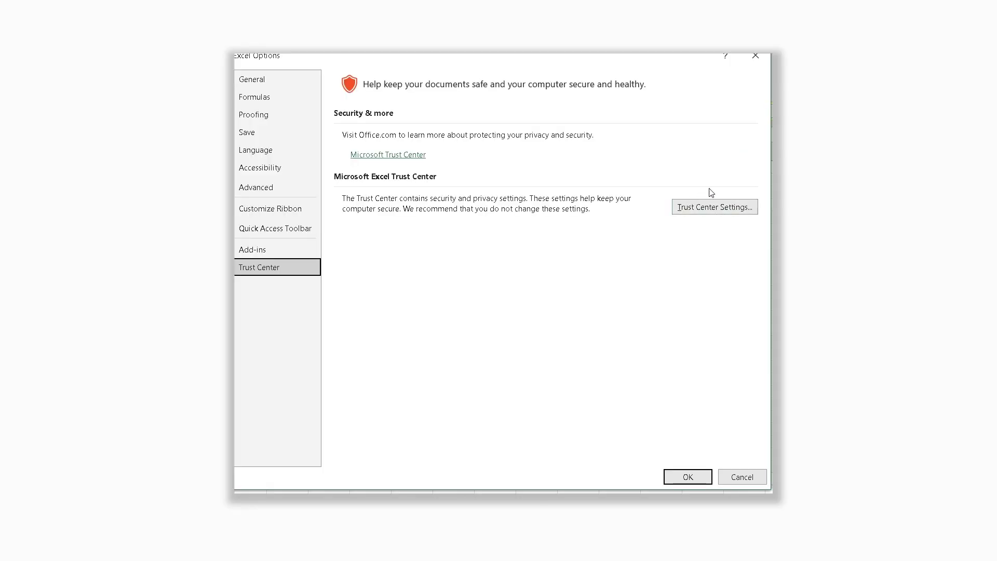
click(734, 208)
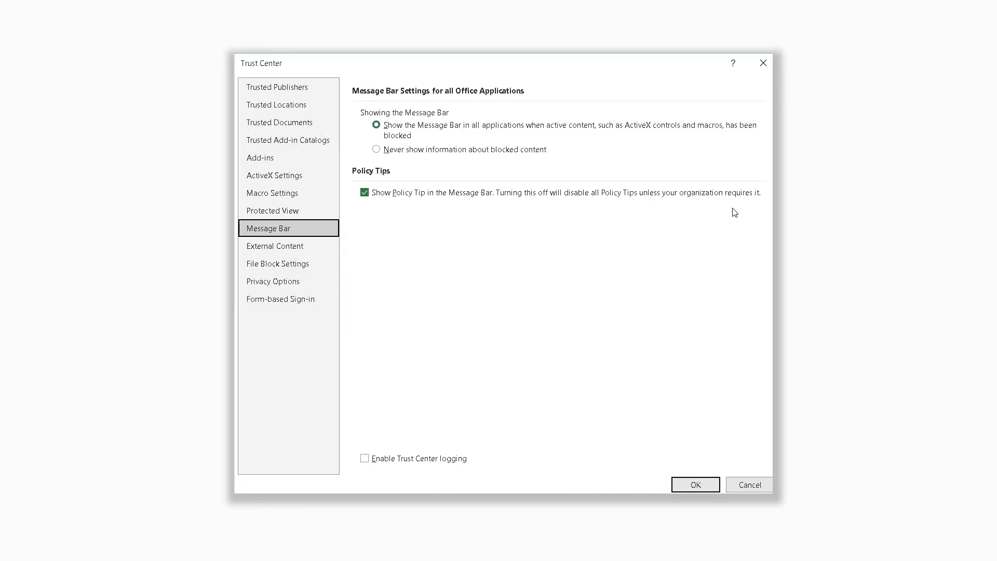
click(287, 213)
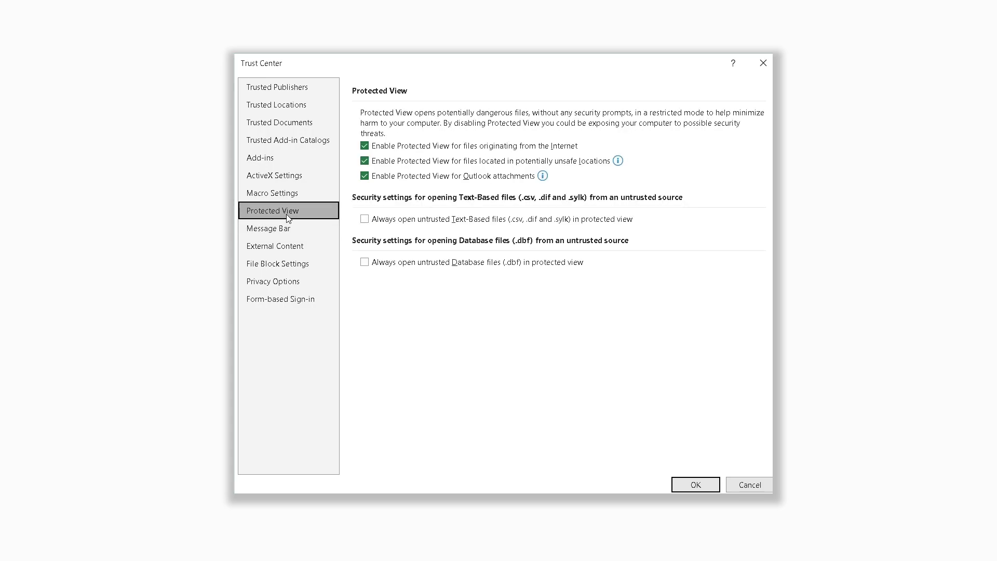
click(366, 146)
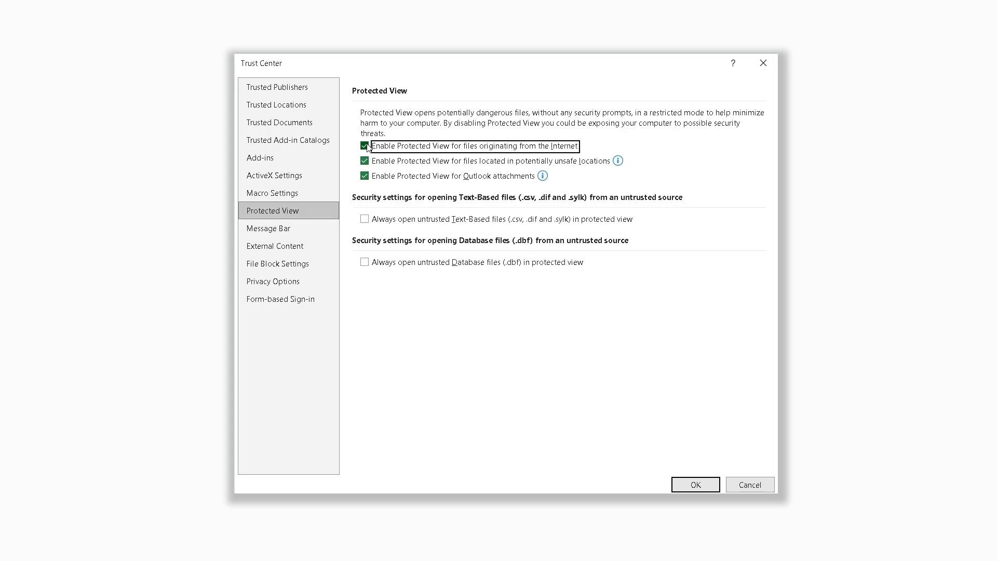
click(365, 162)
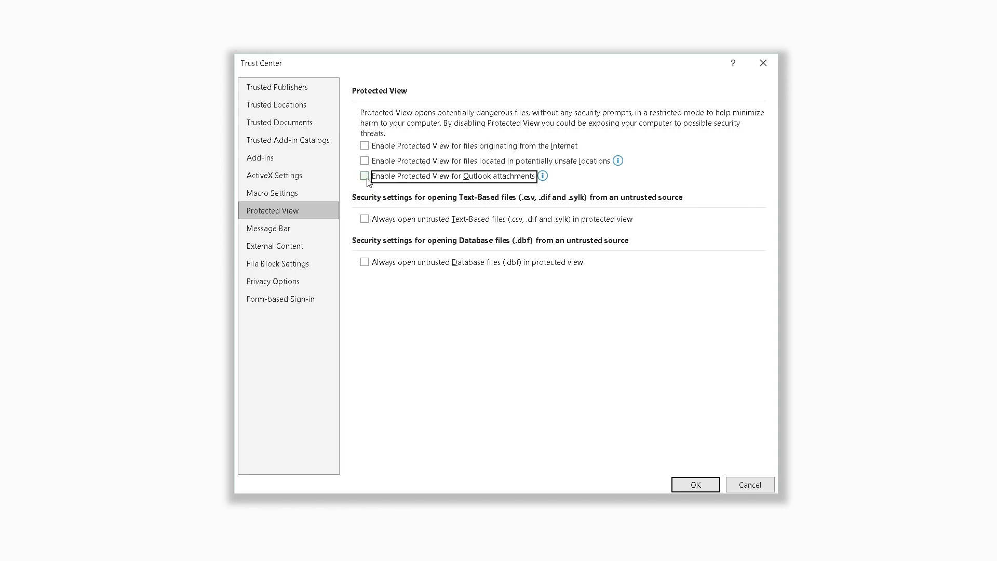
click(694, 483)
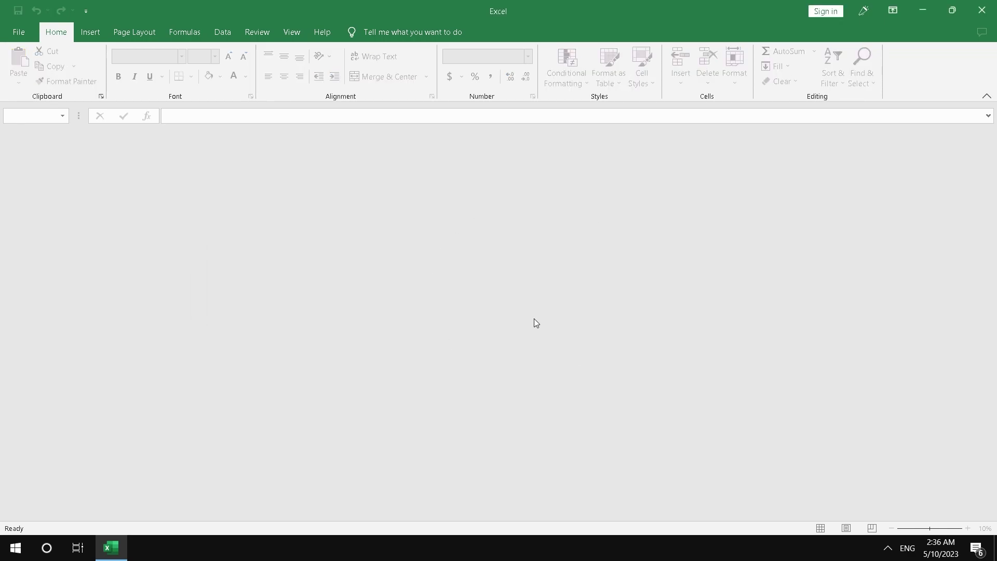
Browse to the Desktop in the Open dialog and select the workbook 'file'.
click(18, 32)
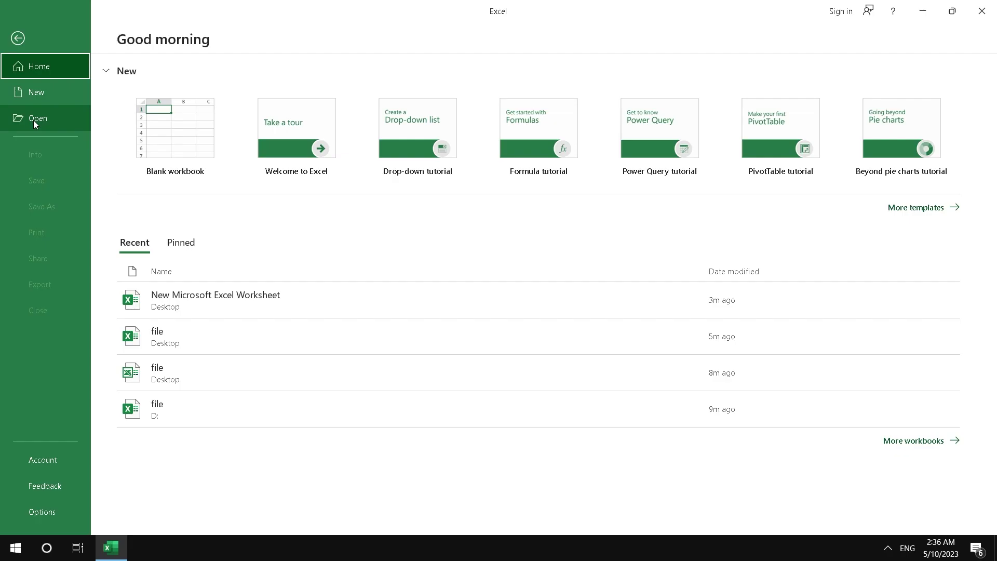
click(34, 120)
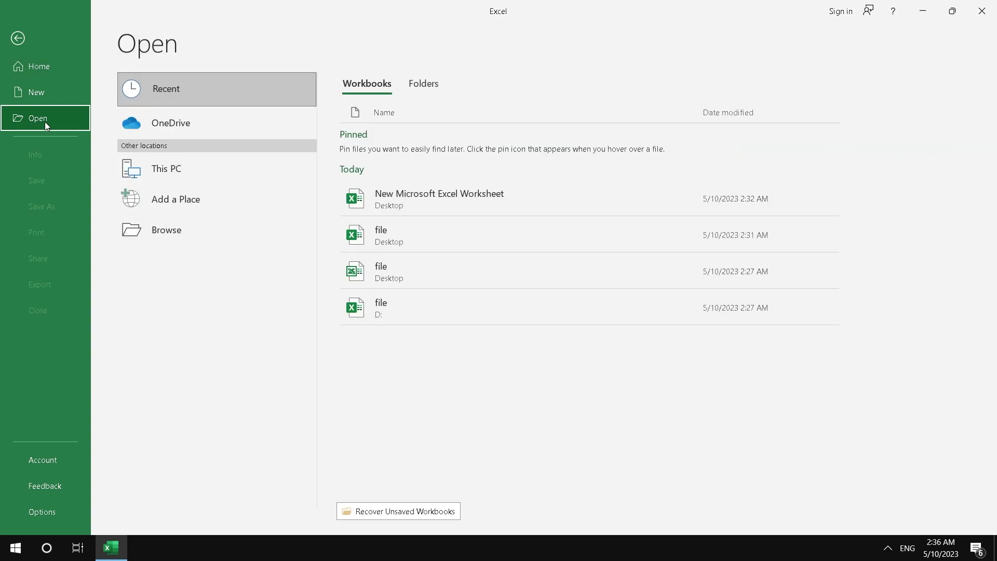
click(172, 235)
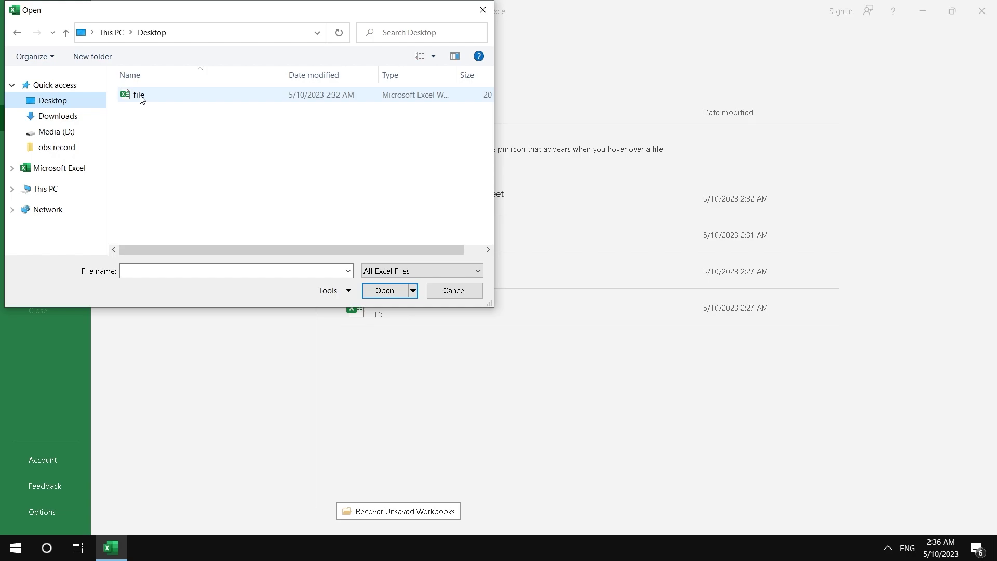
click(142, 99)
click(57, 101)
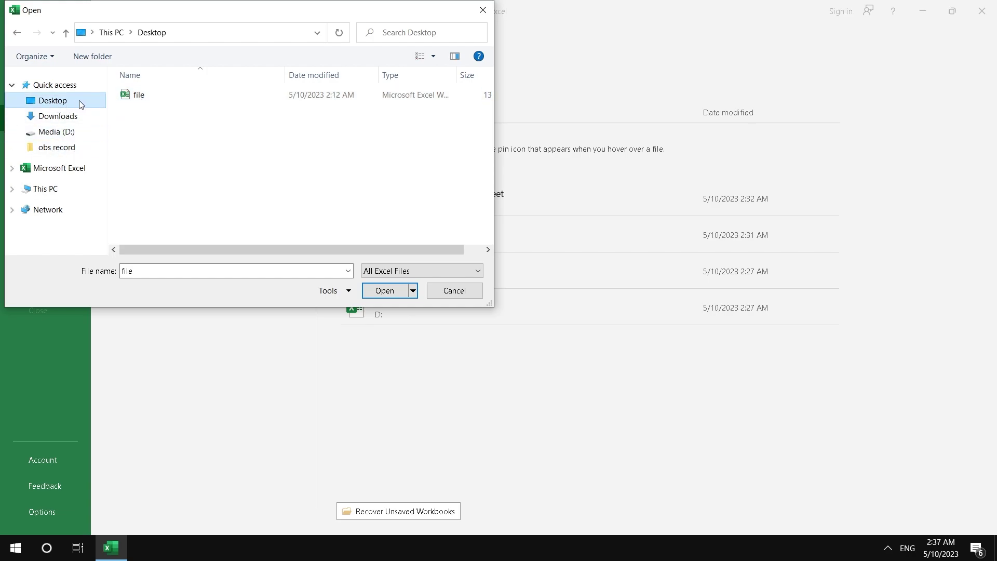
click(130, 97)
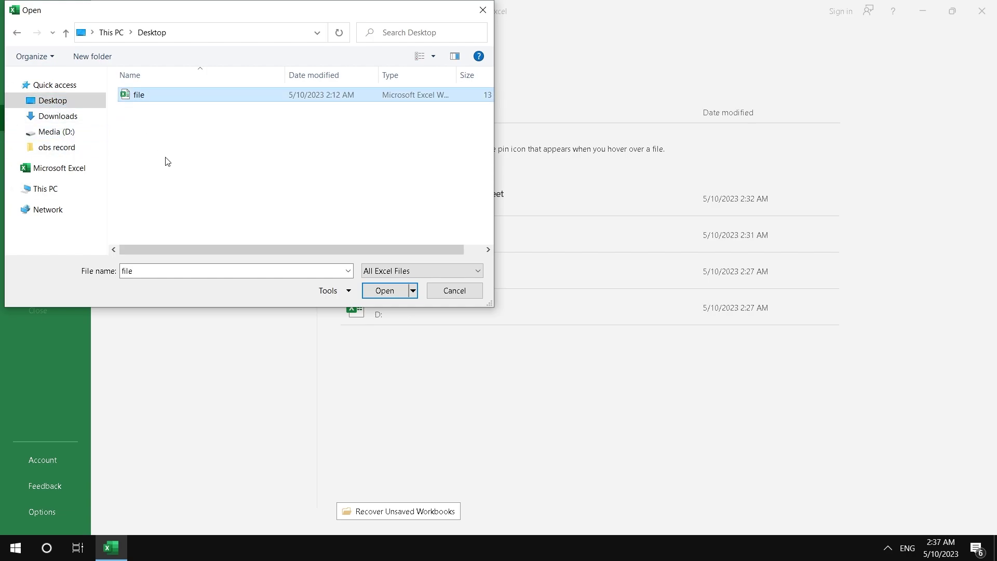
Open 'file' with Open and Repair, run the repair, and close the summary.
click(413, 291)
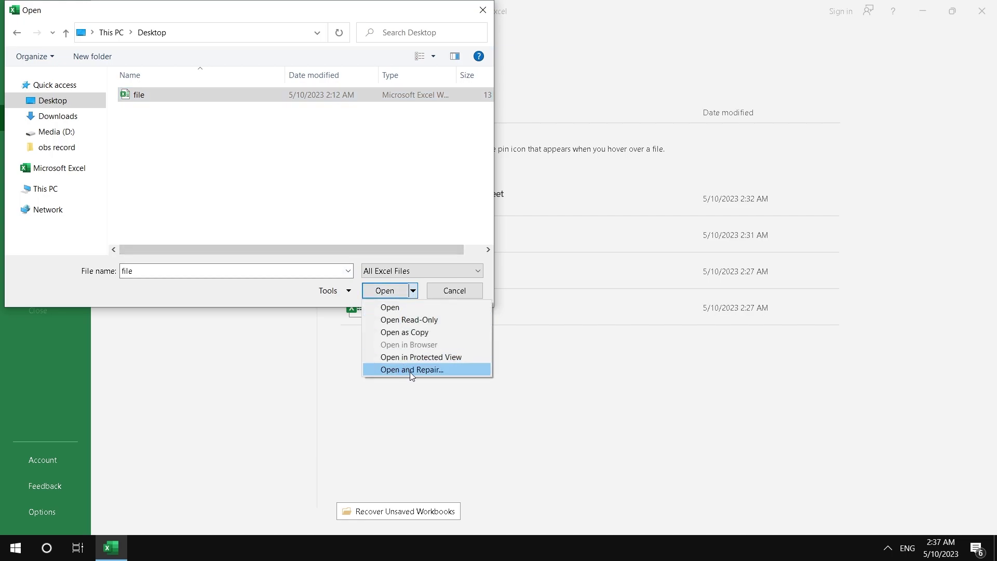
click(412, 369)
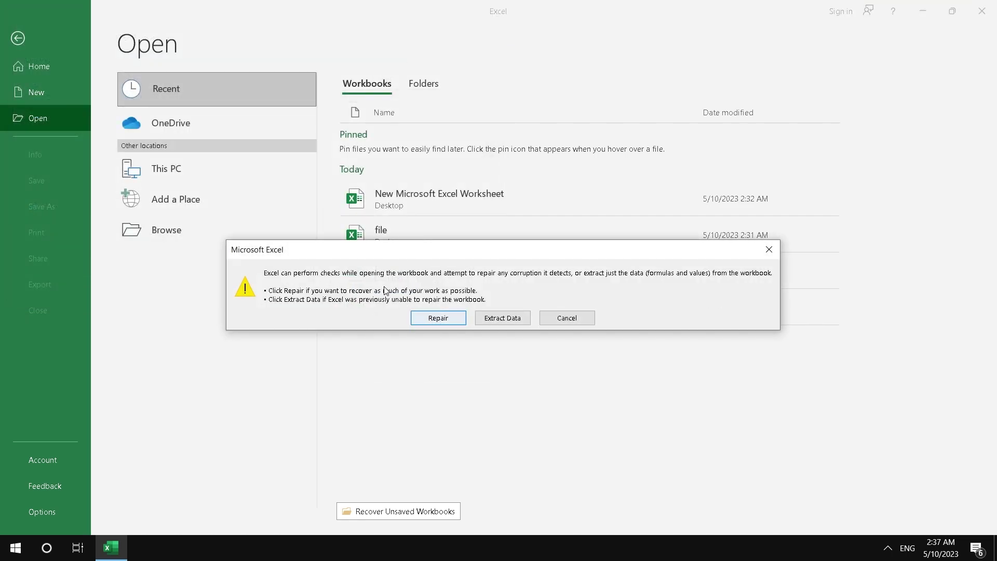
click(428, 319)
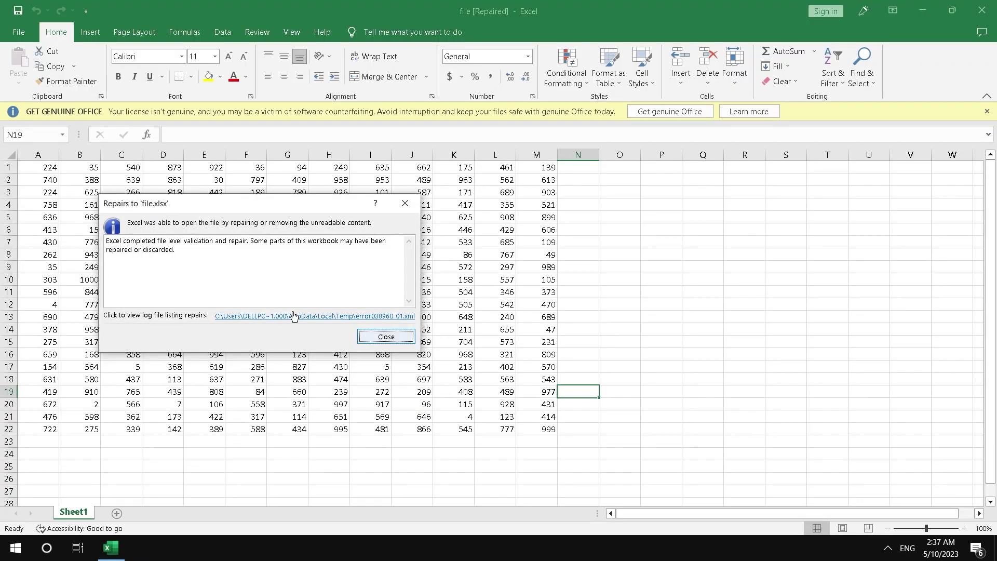
click(382, 338)
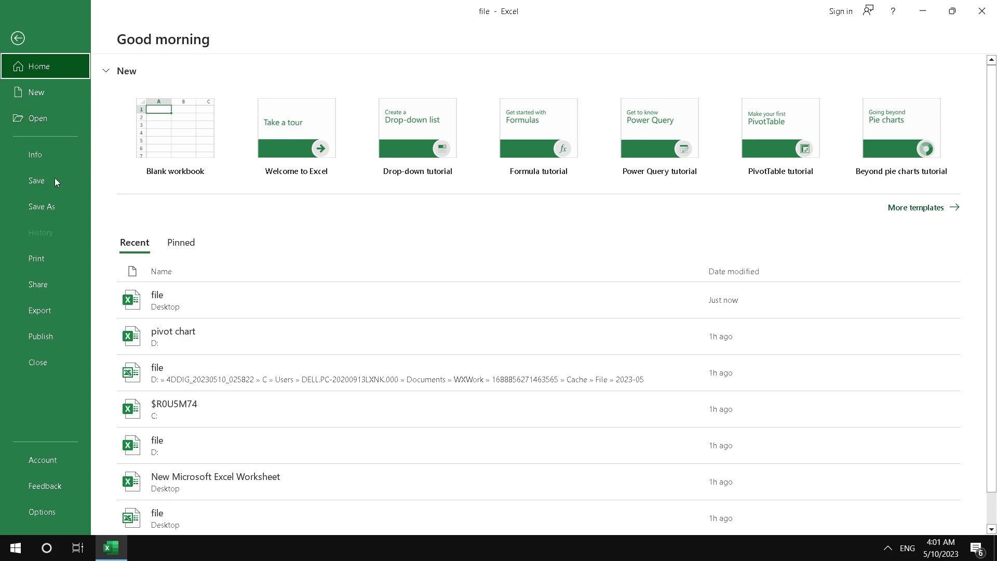
Use Recover Unsaved Workbooks to open Excel15.xlb from the Roaming Microsoft Excel folder.
click(48, 151)
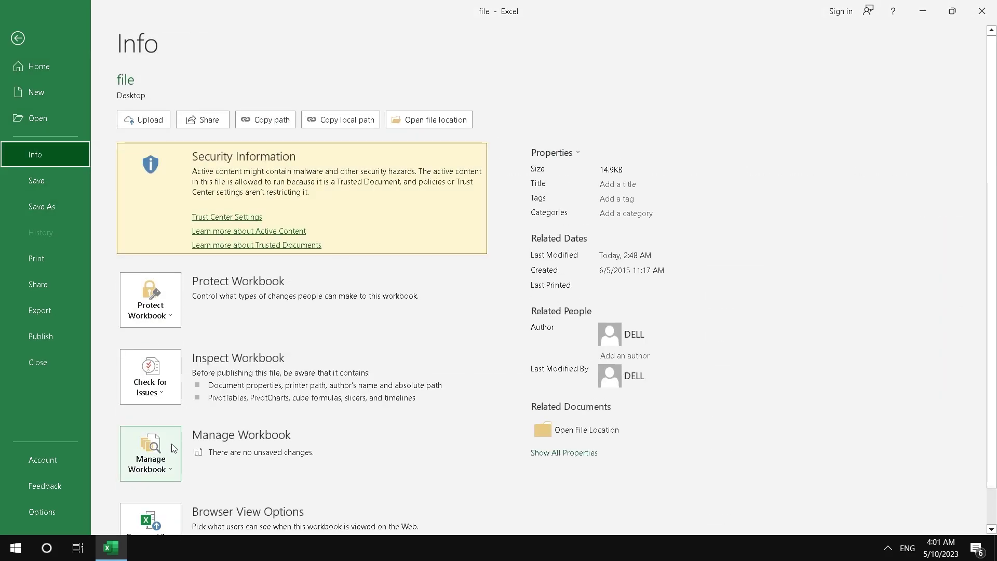
click(173, 473)
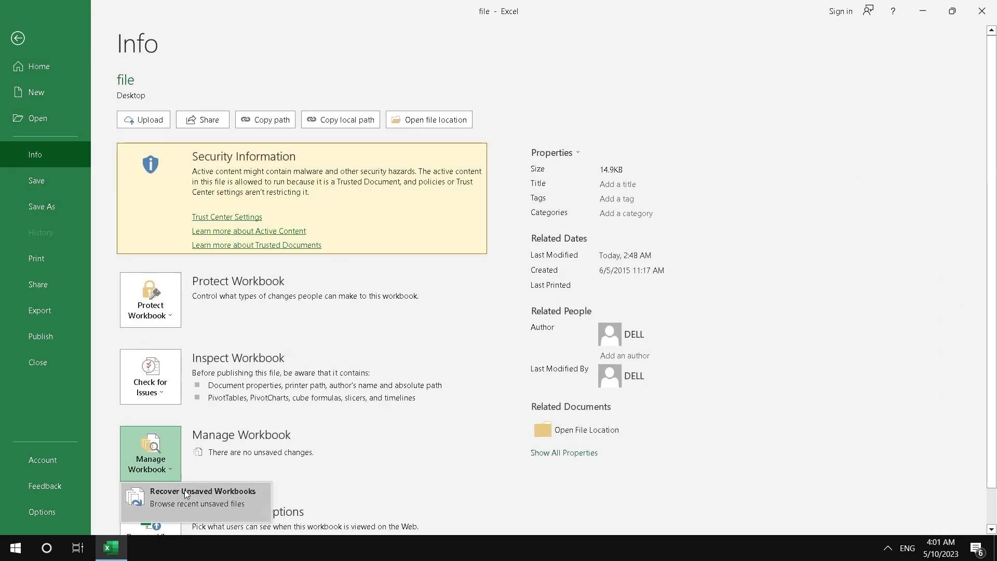
click(187, 495)
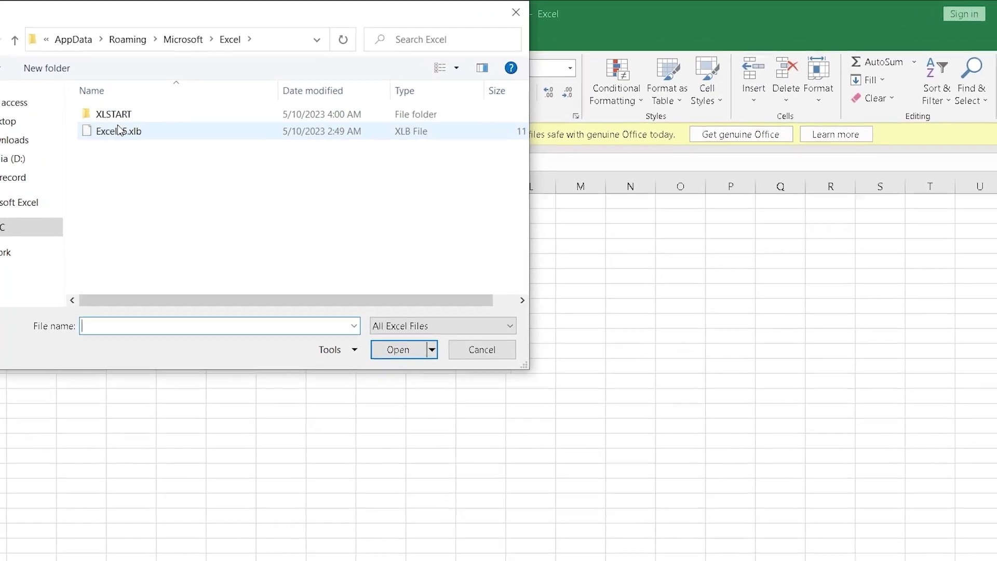
click(85, 148)
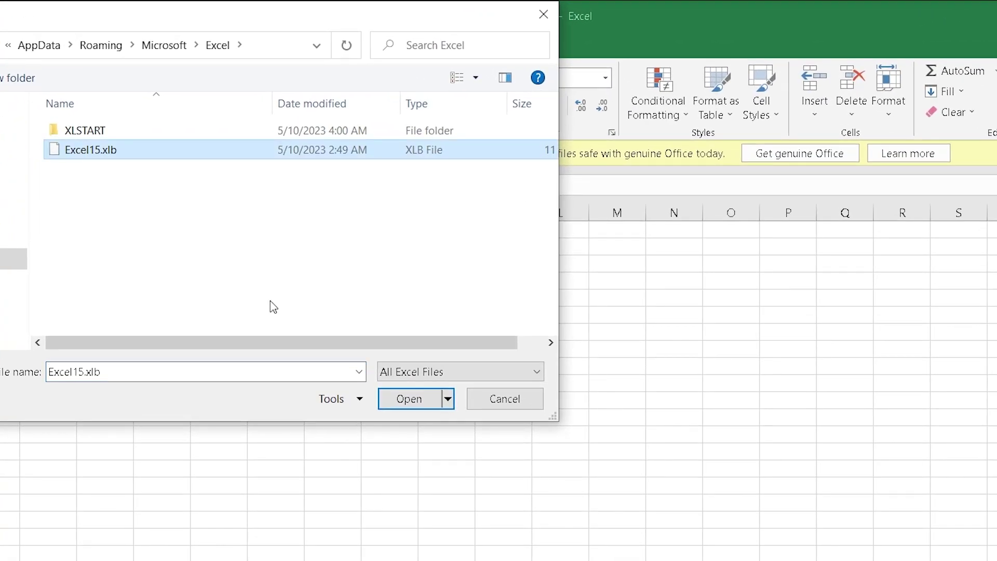
click(399, 399)
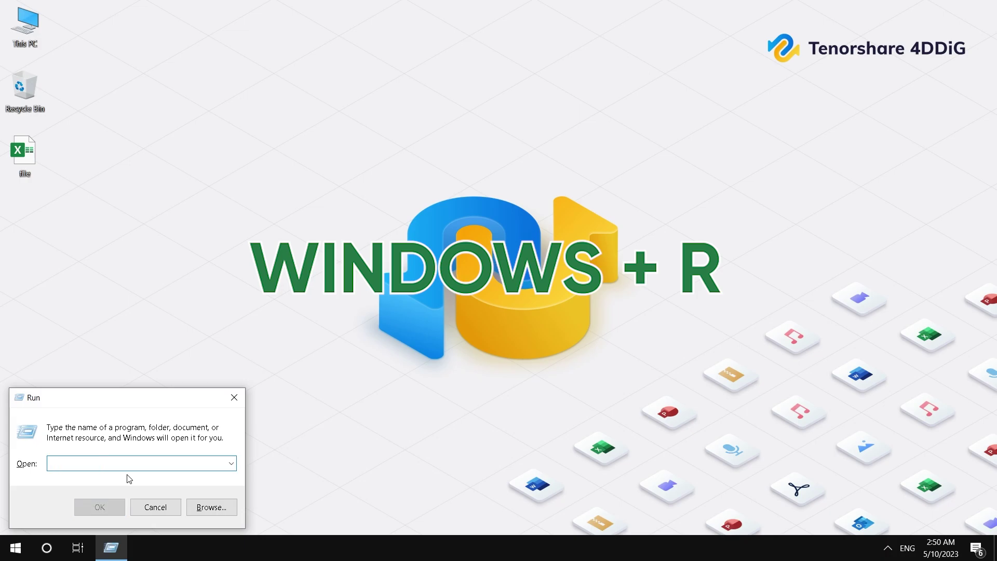
Run 'Excel /safe' from the Run box to start Excel in Safe Mode.
text(E)
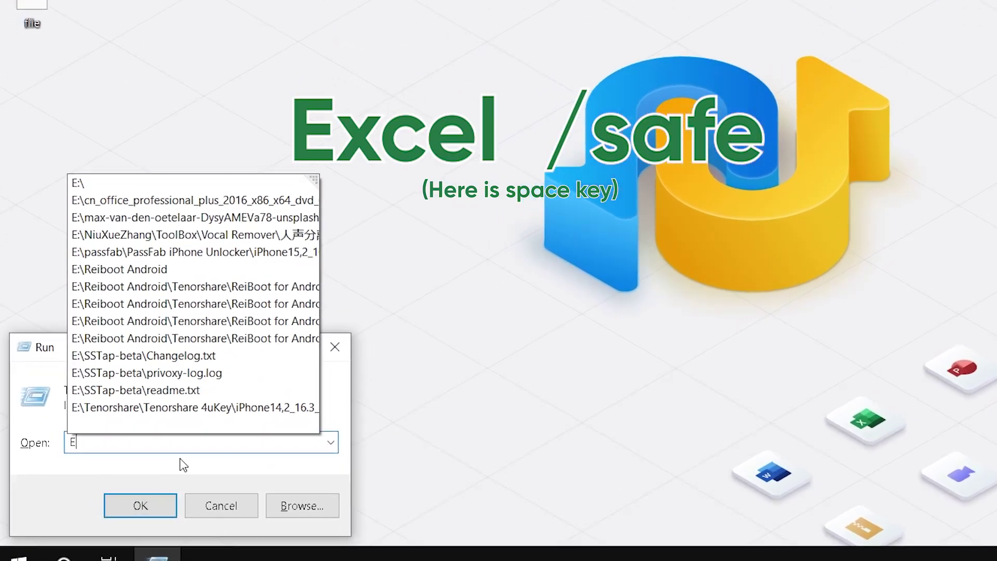
text(xcel /safe)
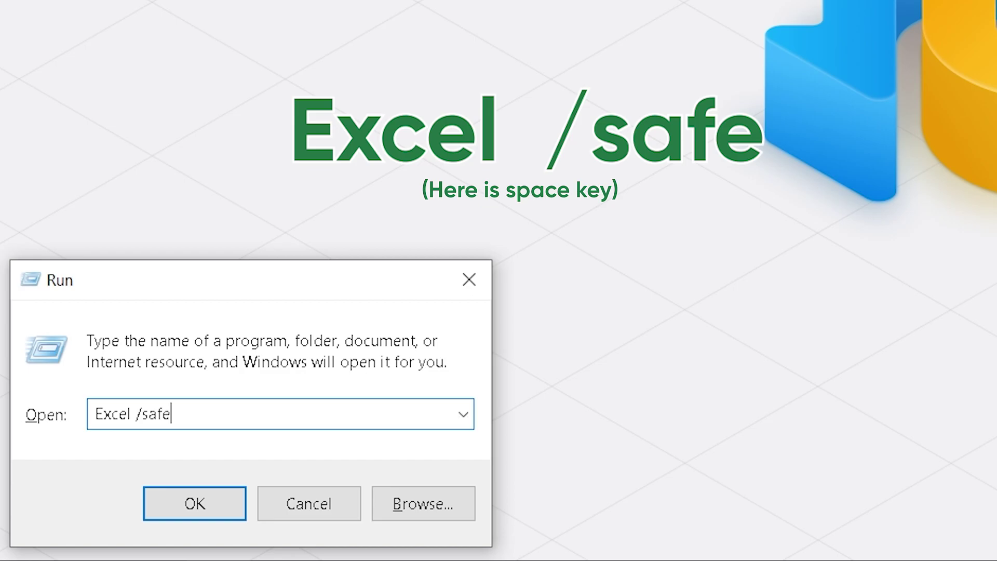
key(Return)
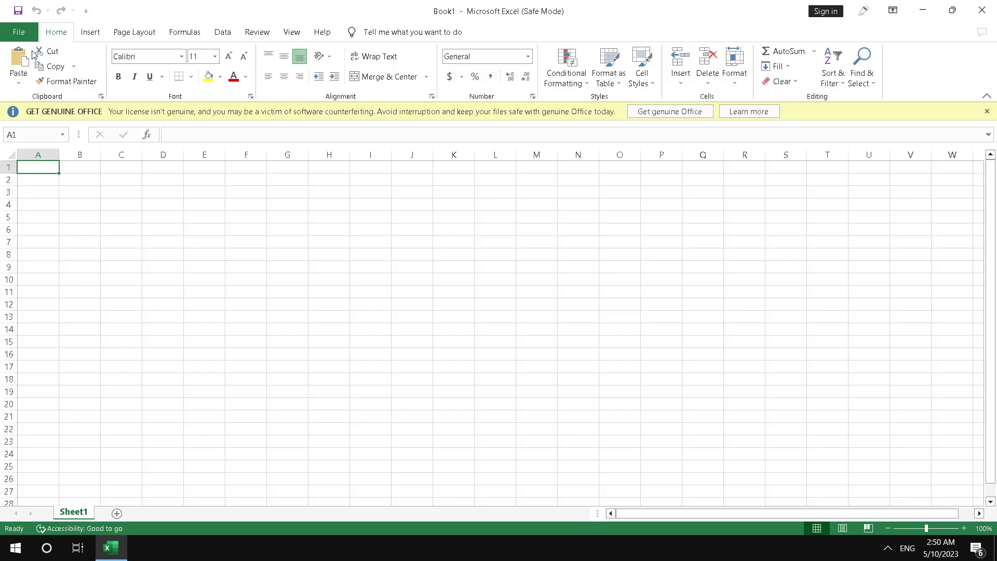
In Excel Options > Add-ins, manage COM Add-ins and uncheck Inquire, Power Map and Power Pivot.
click(18, 32)
click(35, 512)
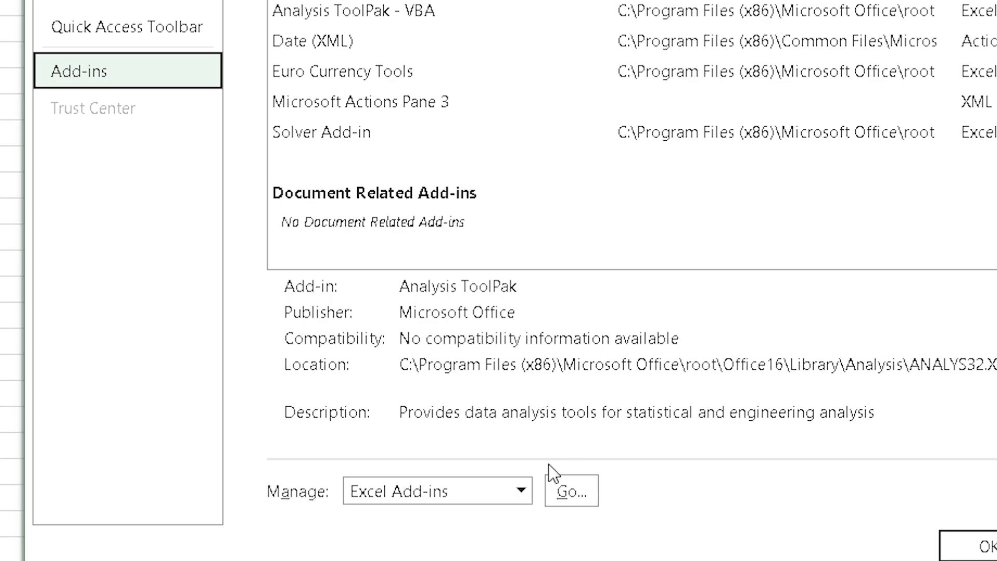
click(524, 492)
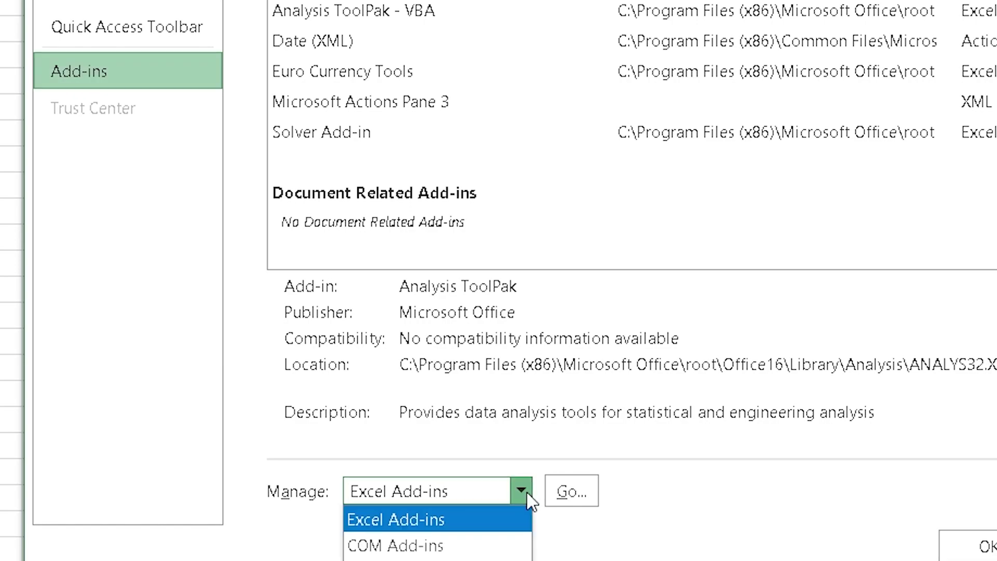
click(465, 550)
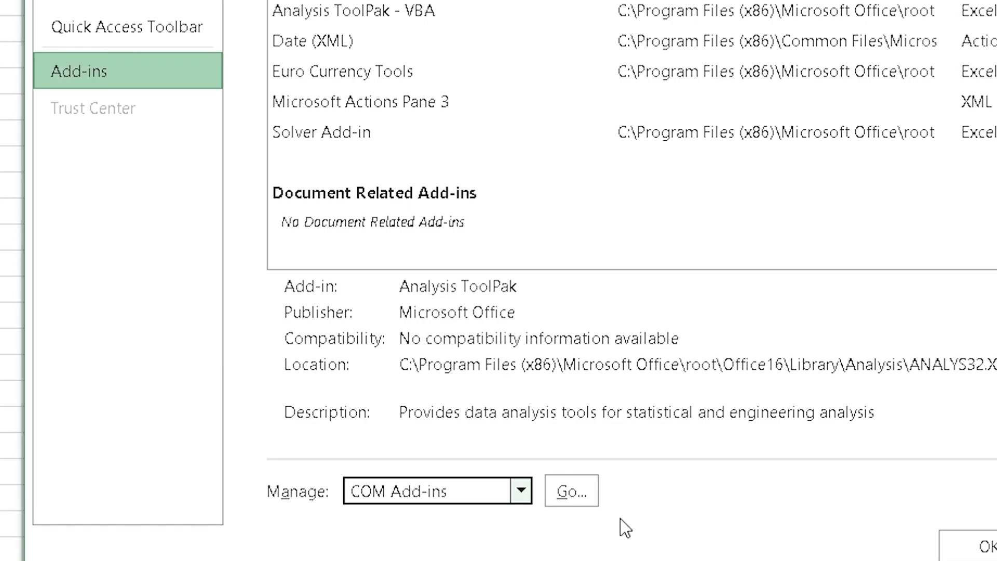
click(576, 491)
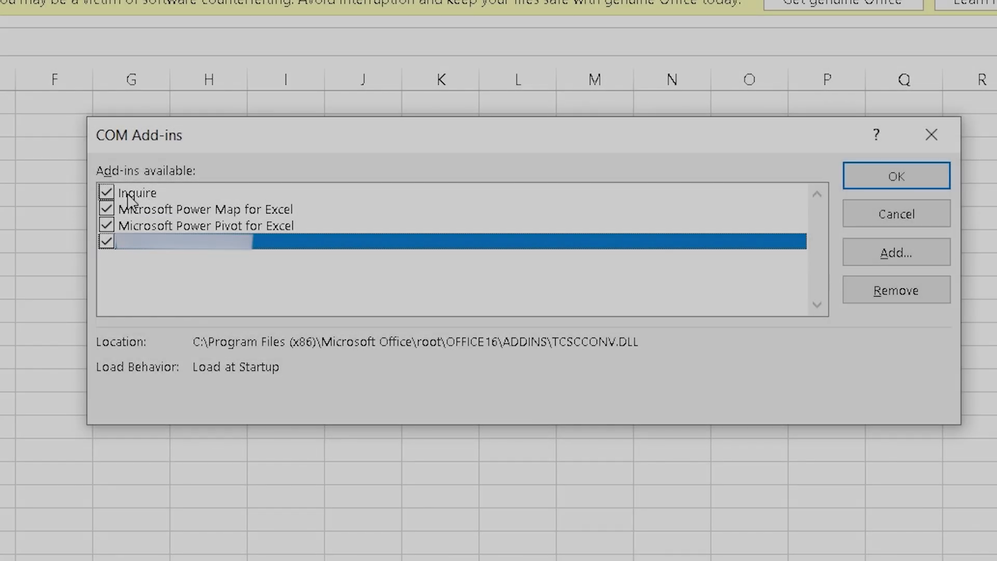
click(107, 192)
click(106, 226)
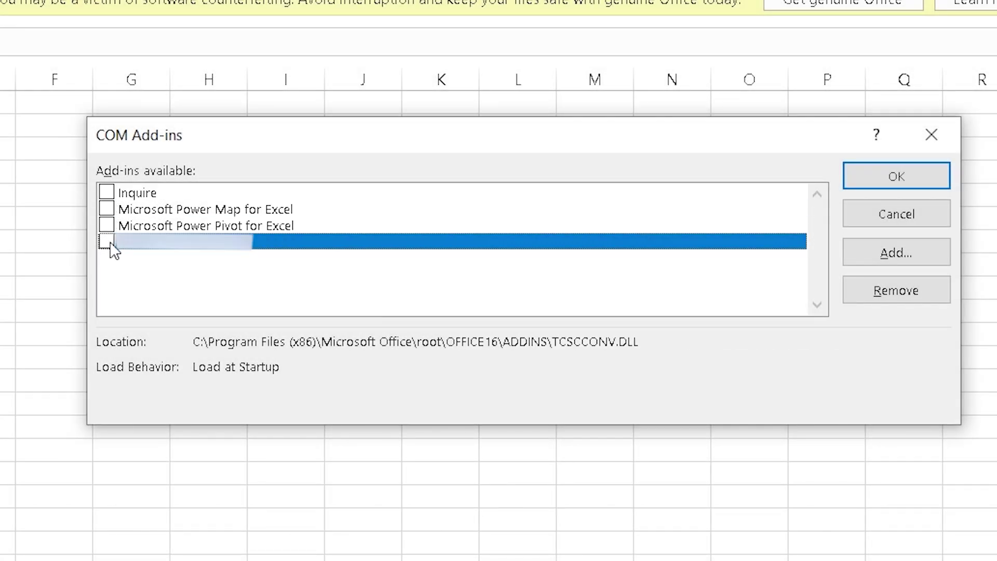
click(897, 176)
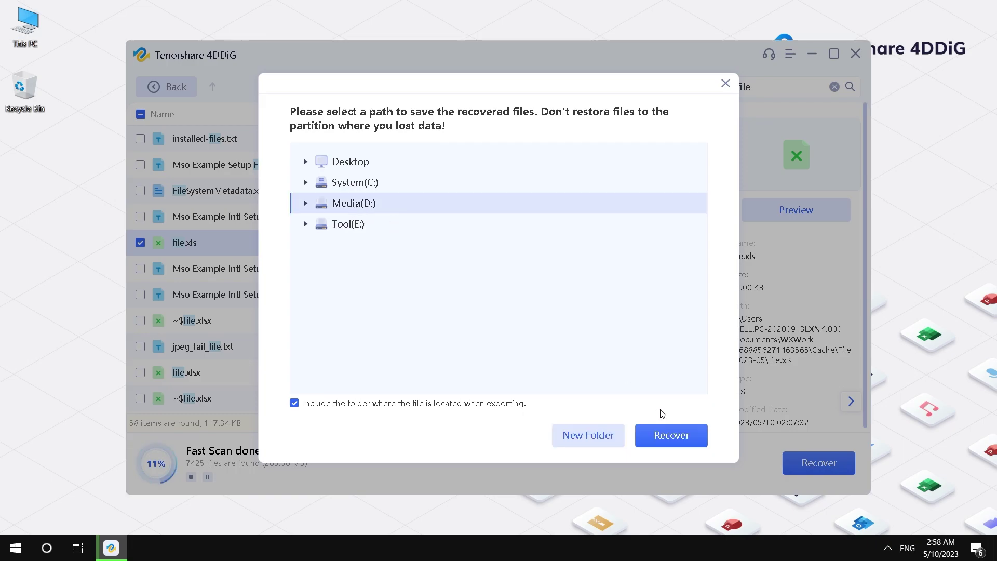
Recover file.xls to the Media (D:) drive in 4DDiG.
click(670, 440)
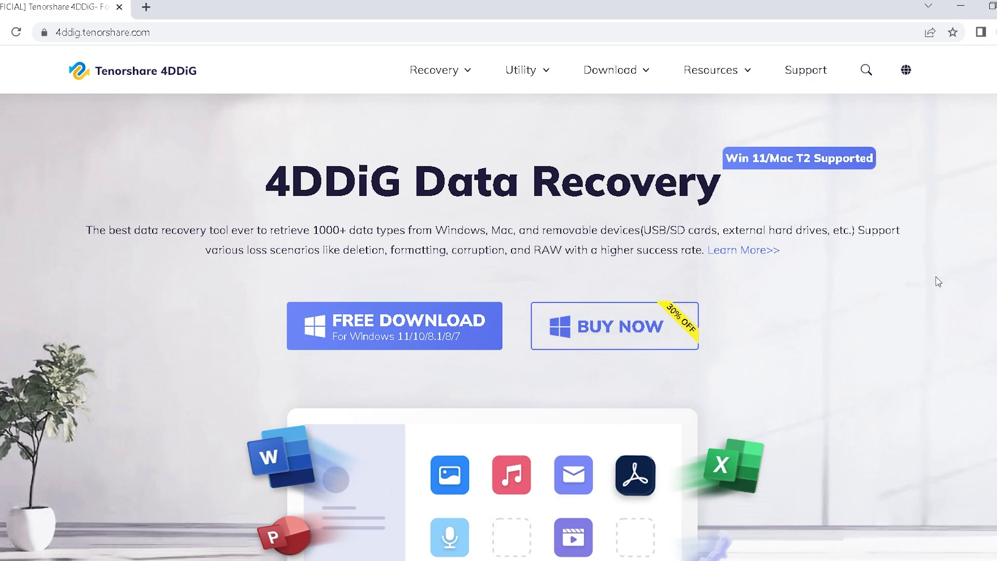
Browse down through the product features on the 4DDiG website.
scroll(938, 281, down, 1)
scroll(938, 281, down, 1)
scroll(938, 282, down, 1)
scroll(936, 282, down, 3)
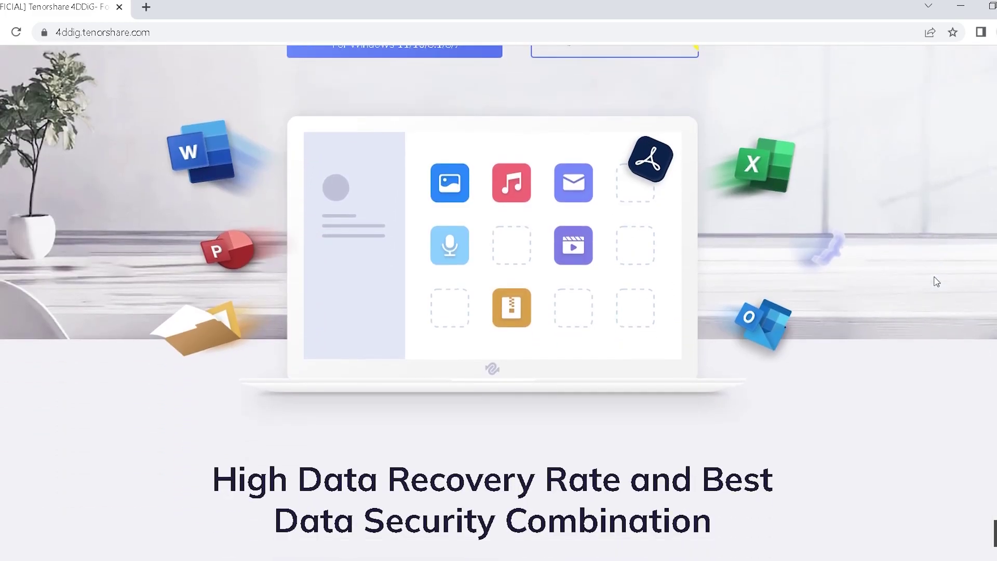
scroll(935, 282, down, 4)
scroll(930, 280, down, 1)
scroll(932, 282, down, 2)
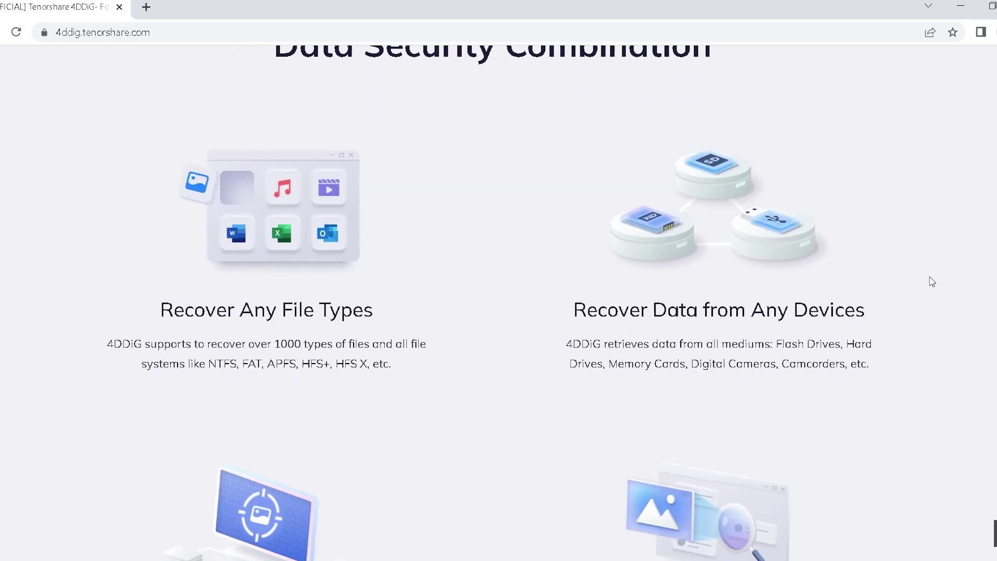
scroll(931, 279, down, 2)
scroll(931, 281, down, 1)
scroll(932, 284, down, 1)
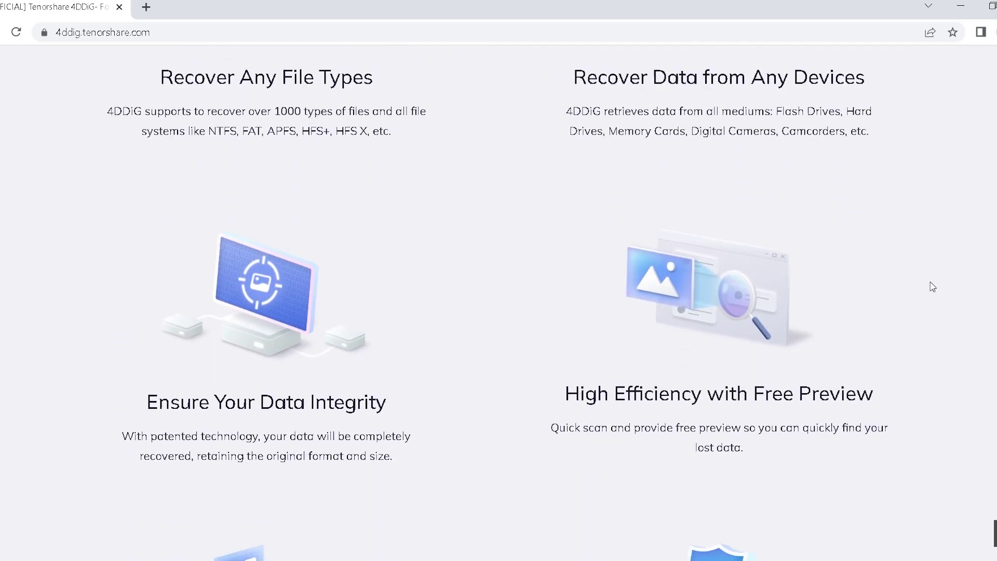
scroll(932, 287, down, 4)
scroll(932, 288, down, 3)
scroll(932, 289, down, 4)
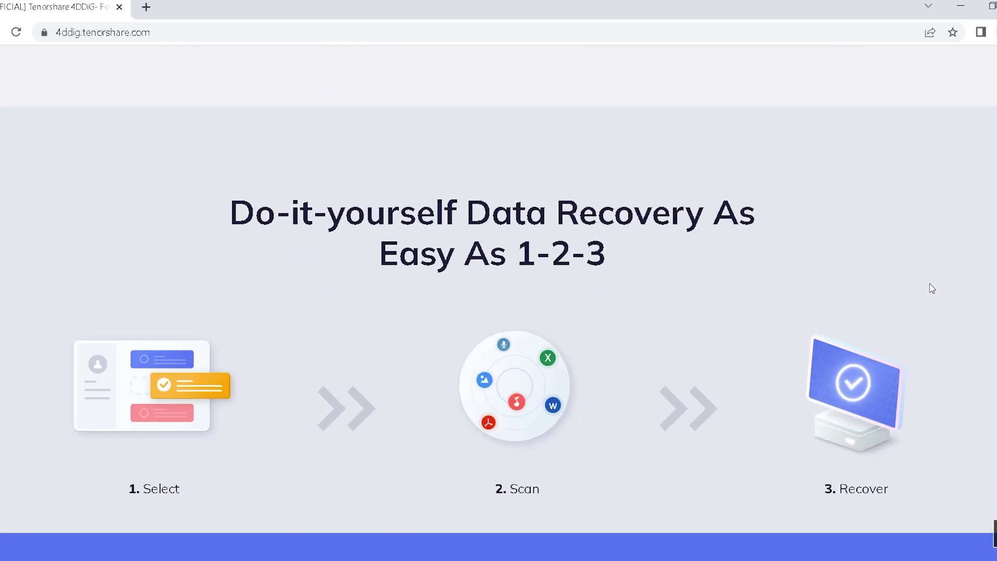
scroll(932, 289, down, 4)
scroll(932, 288, down, 4)
scroll(931, 289, down, 4)
scroll(932, 290, down, 4)
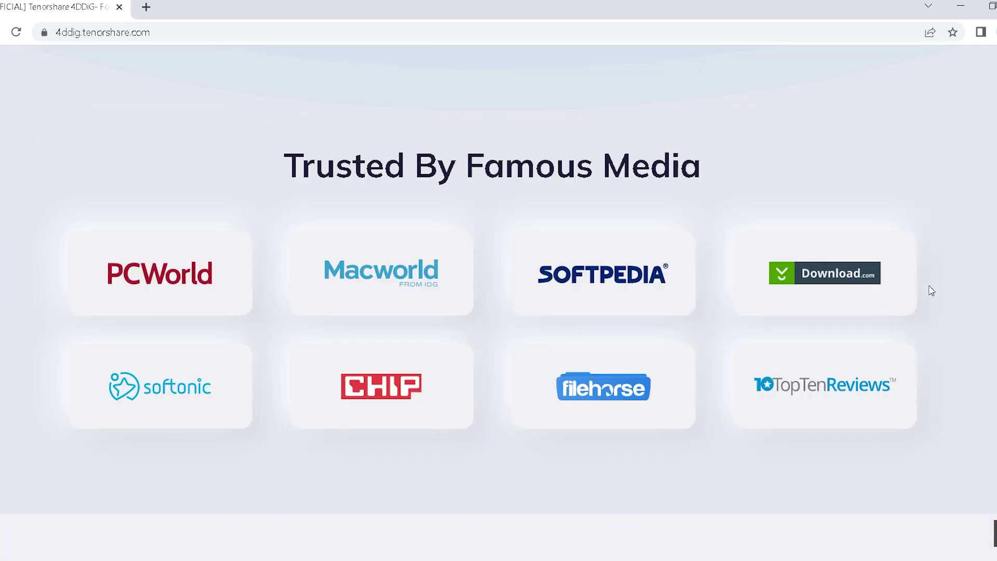
Return to the top of the 4DDiG page and start the free Windows download.
scroll(931, 289, up, 5)
scroll(930, 287, up, 4)
scroll(930, 287, up, 5)
scroll(930, 286, up, 4)
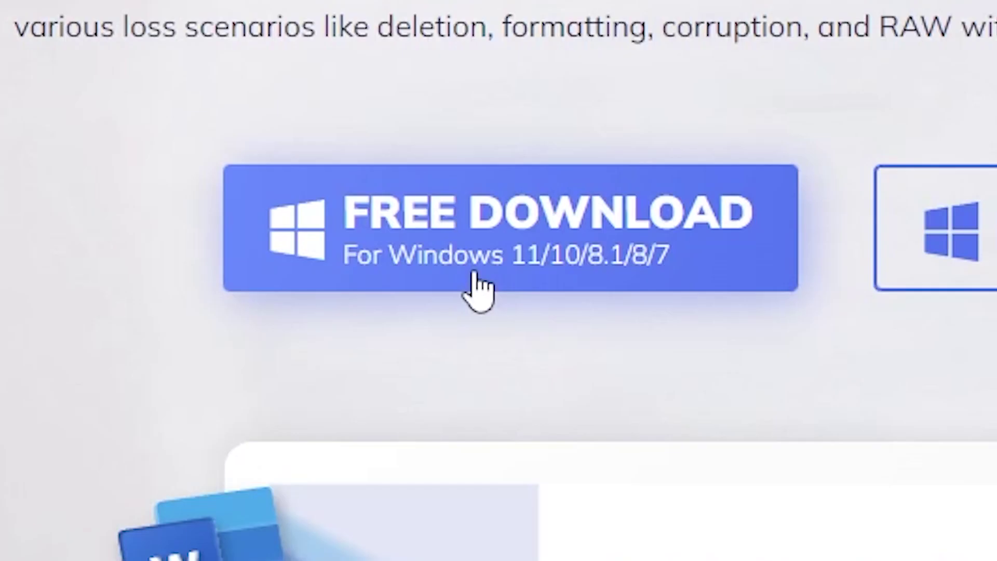
click(475, 276)
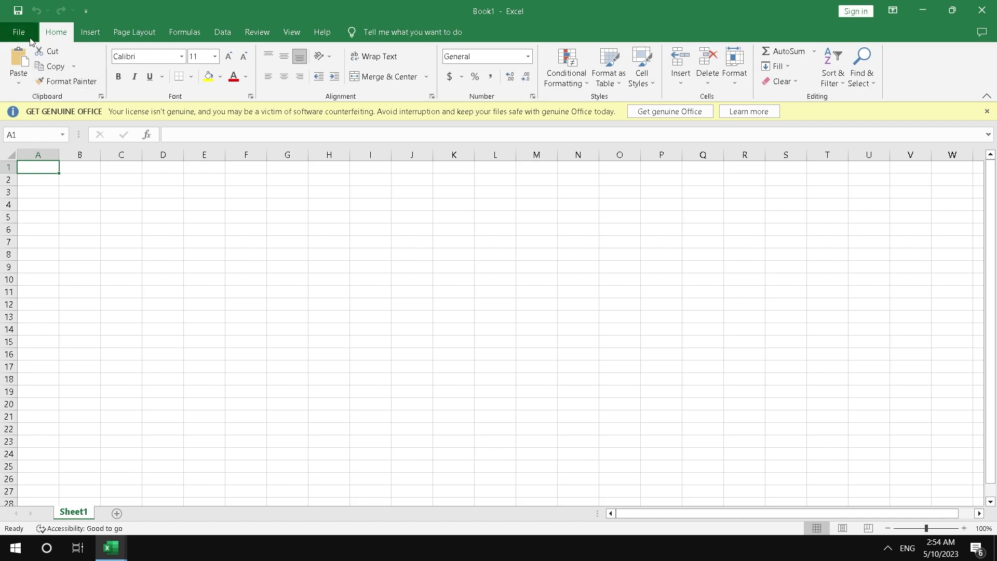
Show the Save category of Excel Options to view the workbook save settings.
click(30, 37)
click(45, 510)
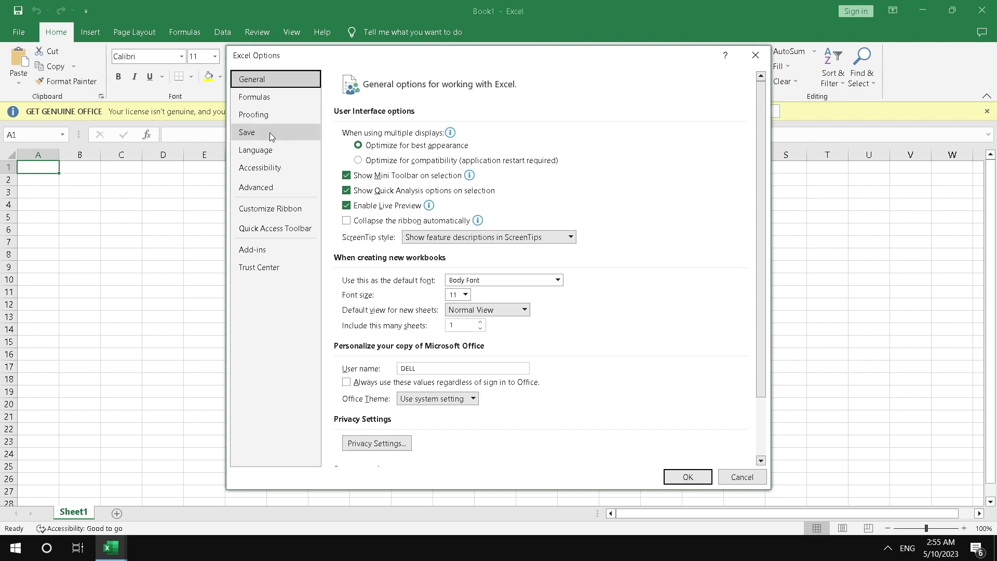
click(269, 134)
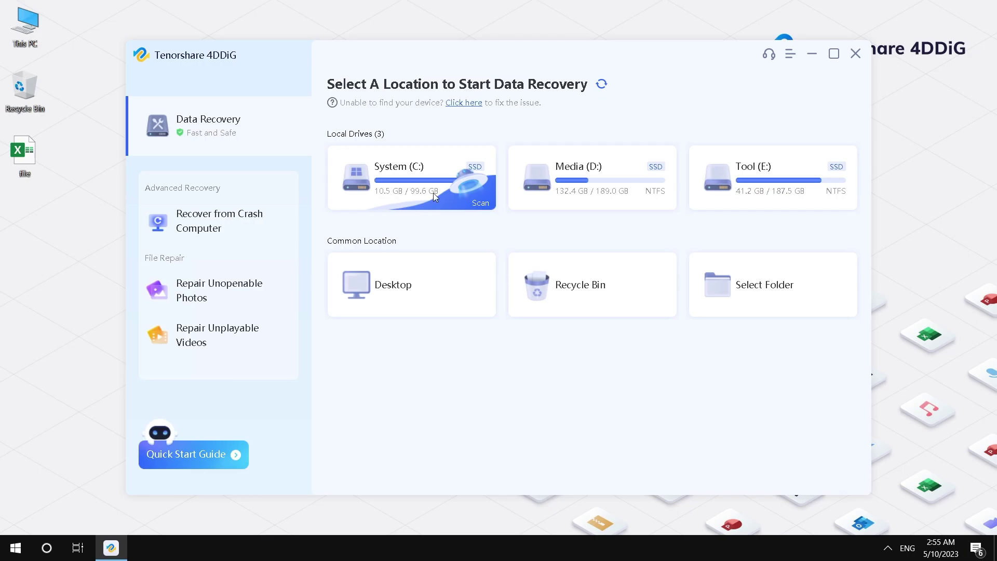
Scan System (C:) for the selected file types and mark file.xls.
click(479, 202)
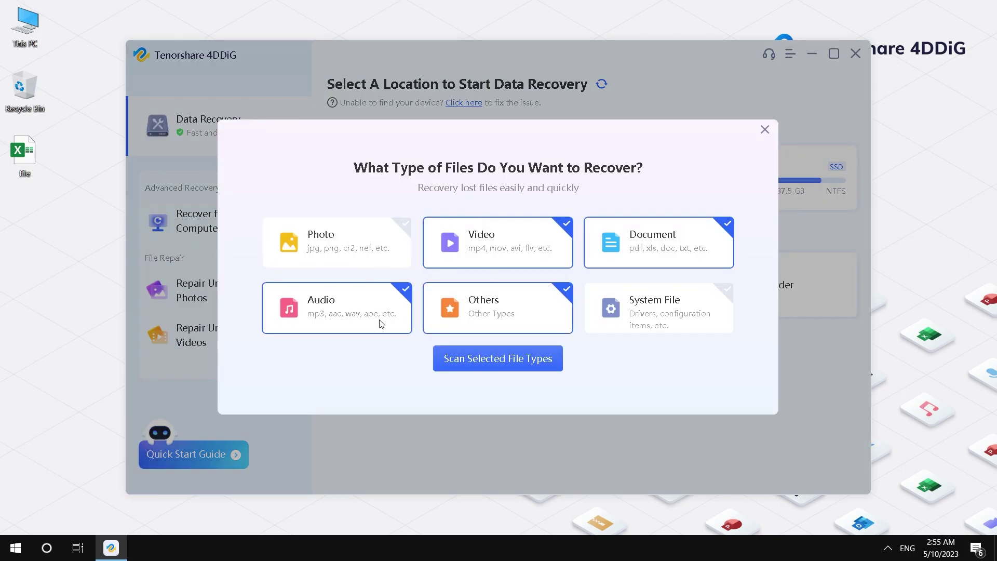
click(500, 358)
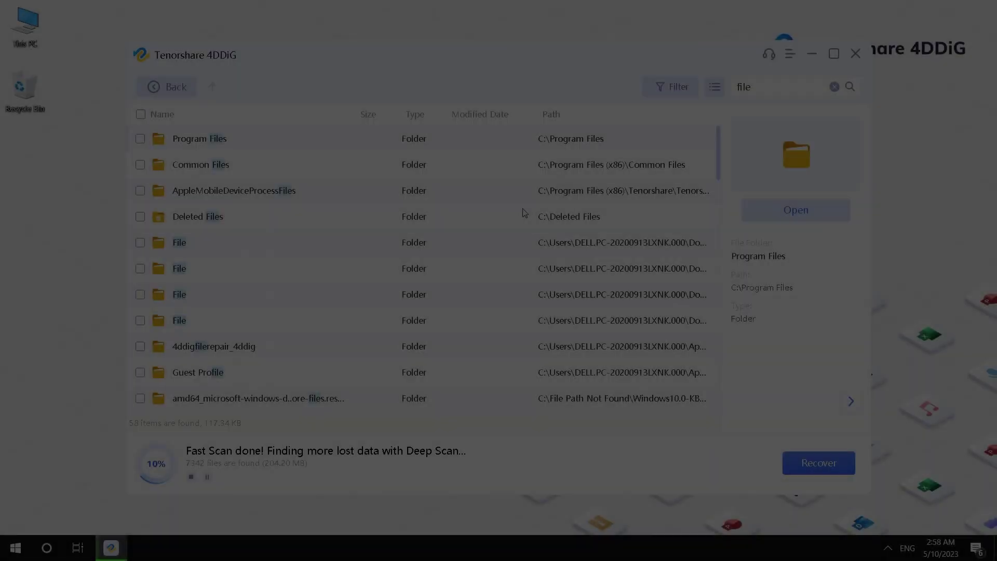
scroll(508, 302, down, 5)
scroll(507, 302, down, 5)
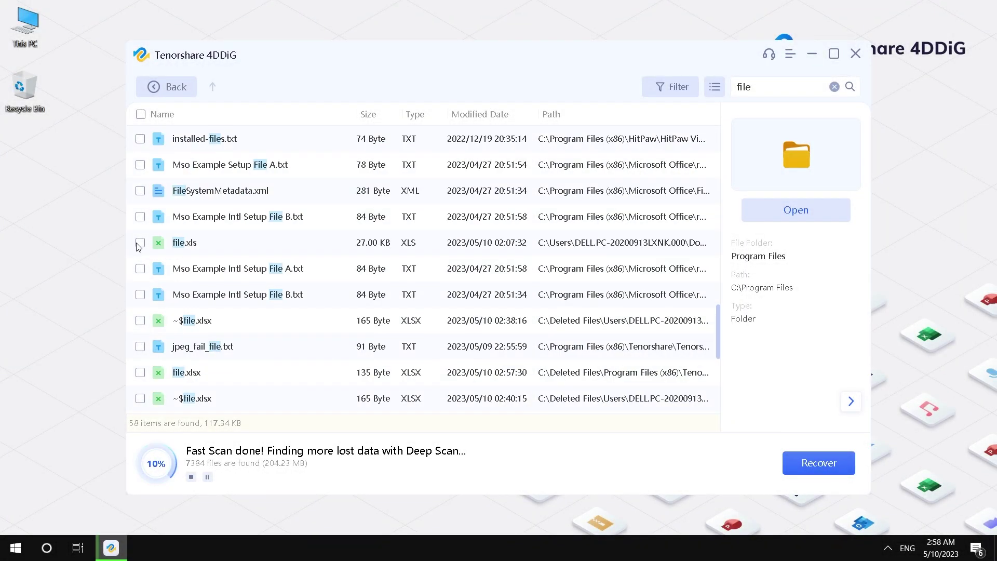
click(140, 243)
Recover file.xls to the Media (D:) drive.
click(819, 463)
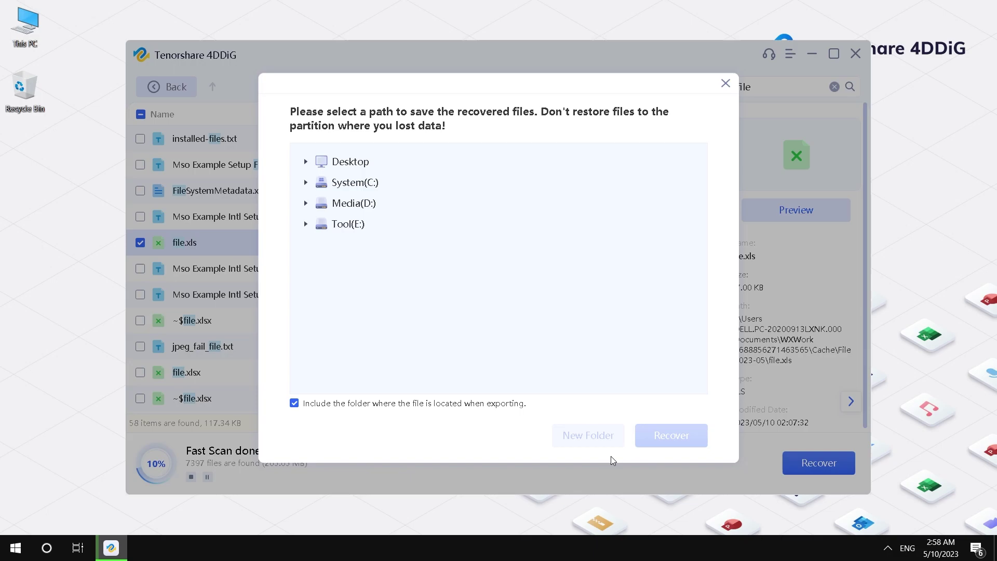
click(352, 208)
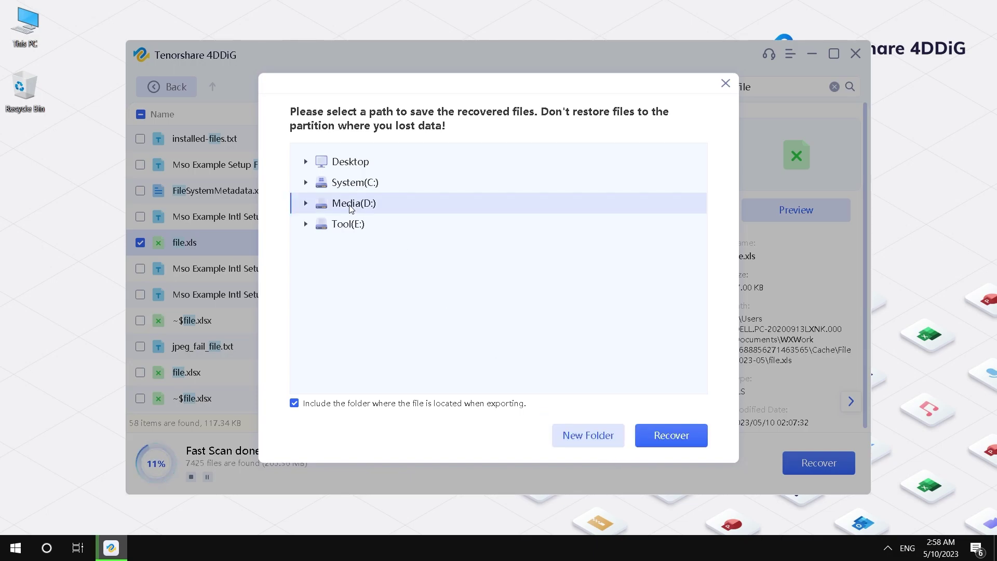
click(670, 439)
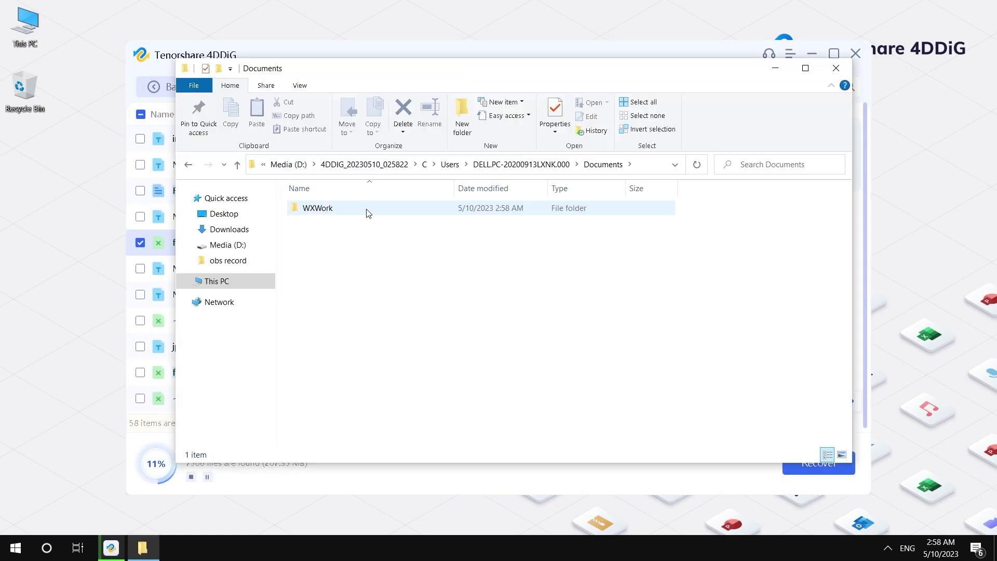
Open the recovered workbook from WXWork > Cache > File > 2023-05 in Excel.
double_click(365, 209)
double_click(366, 211)
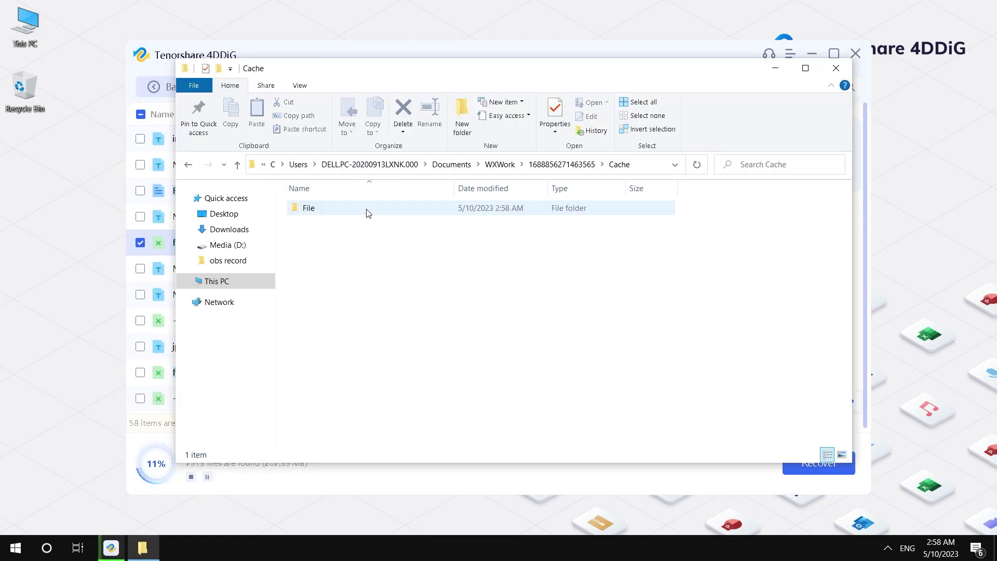
double_click(366, 210)
double_click(366, 210)
click(366, 210)
double_click(366, 209)
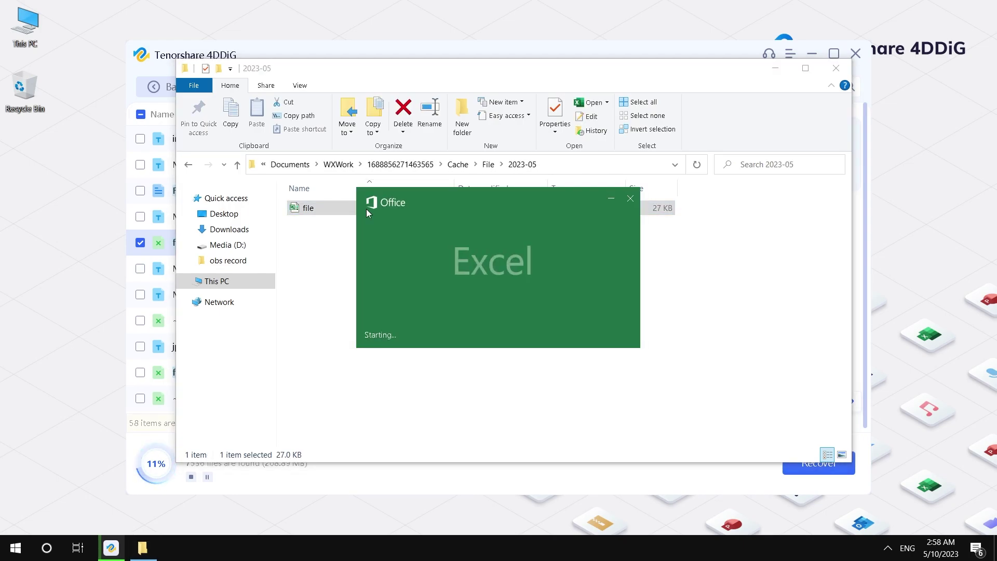